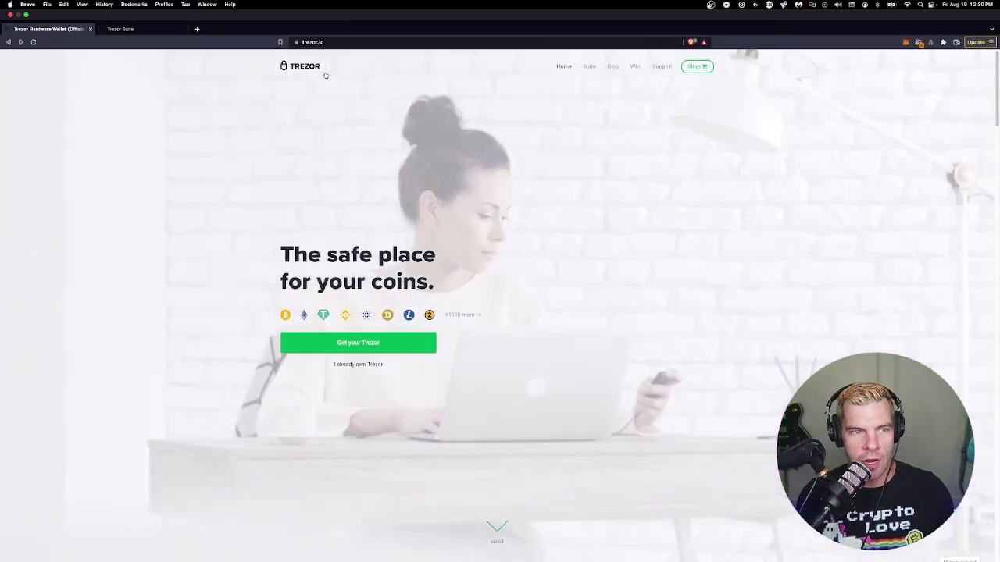
# Open the Trezor shop and review the hardware wallet models on offer, including the price of the Trezor Model One.
pyautogui.click(331, 198)
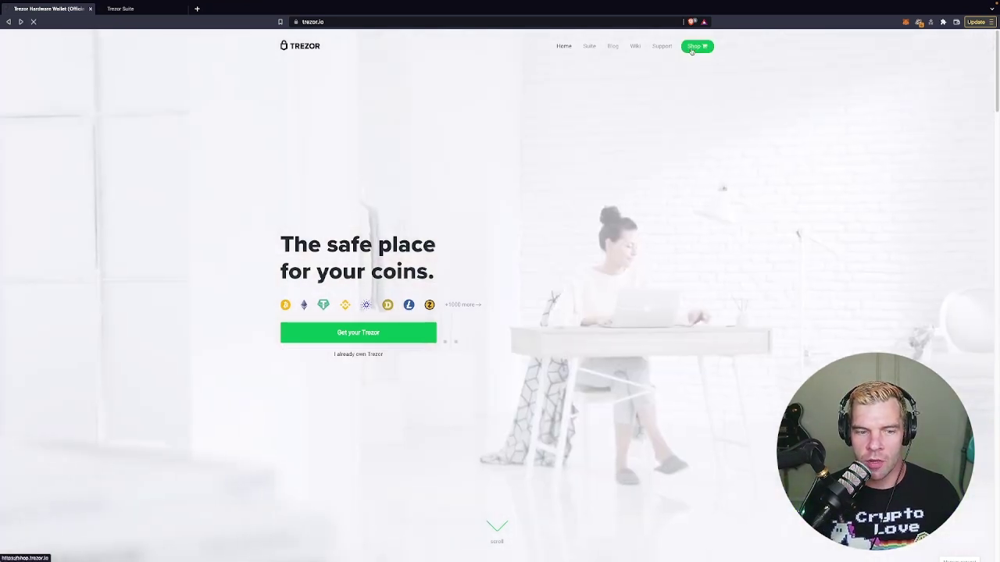
pyautogui.click(692, 47)
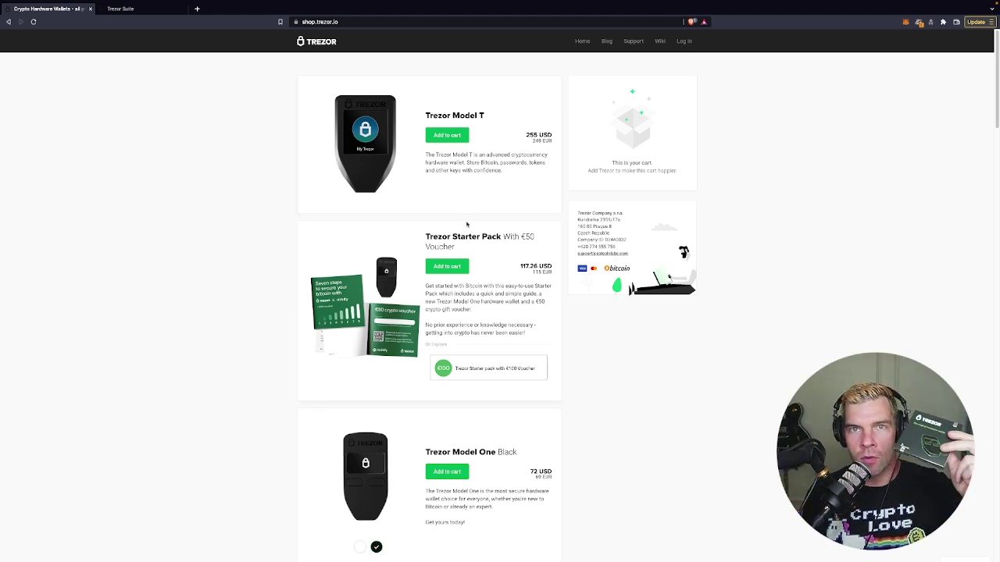
pyautogui.scroll(-1, 393, 474)
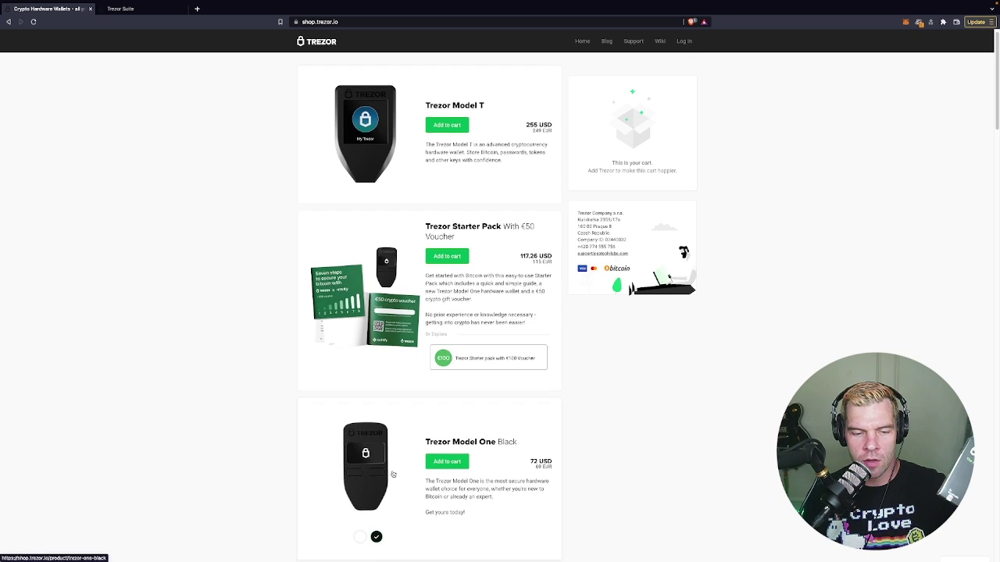
pyautogui.scroll(1, 394, 467)
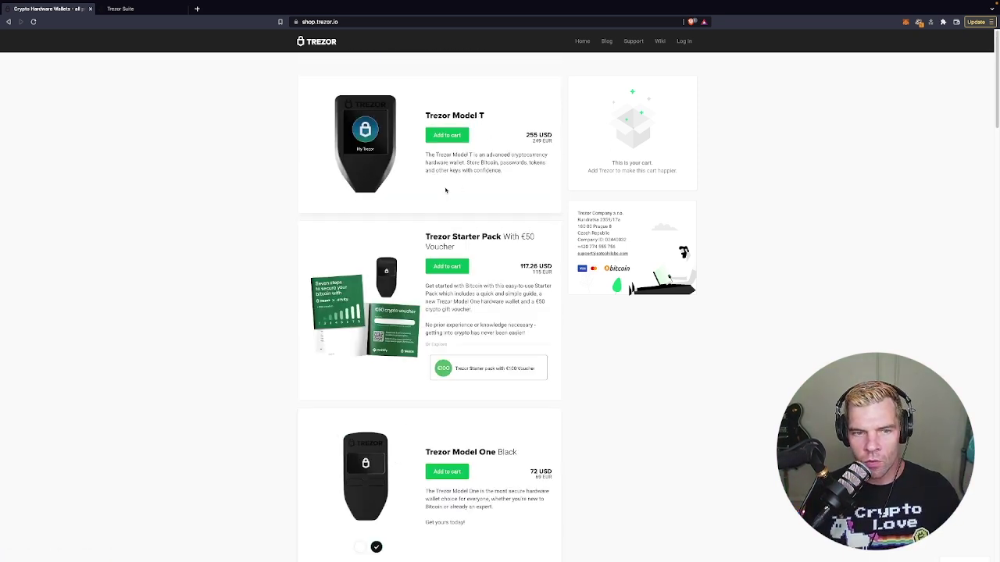
pyautogui.scroll(-2, 447, 178)
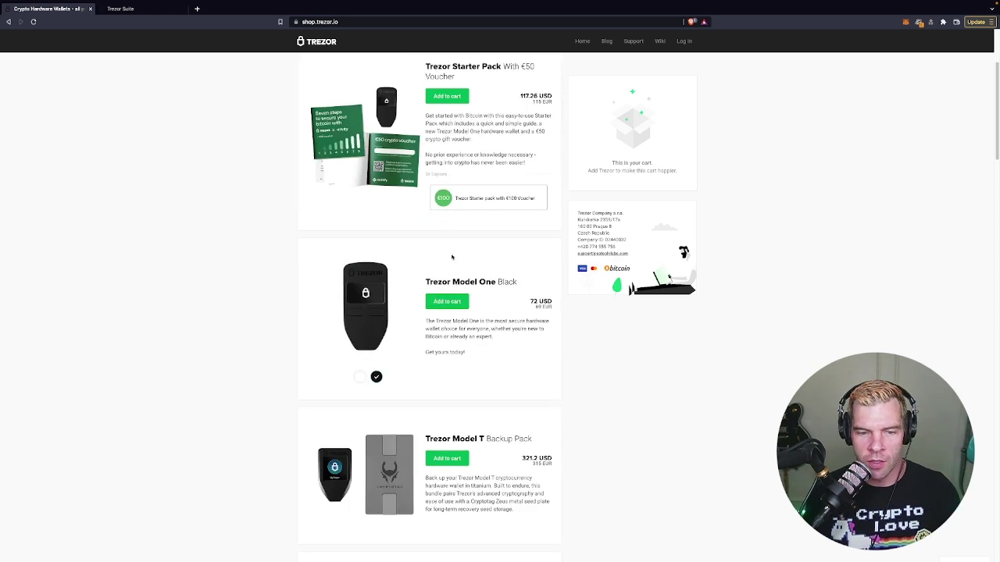
pyautogui.moveTo(556, 301); pyautogui.dragTo(529, 302)
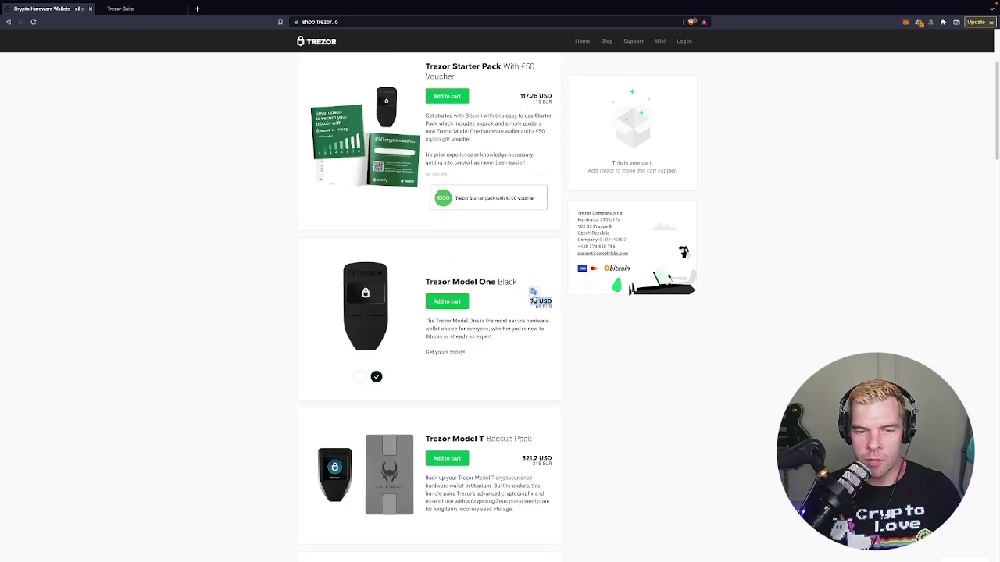
pyautogui.click(569, 319)
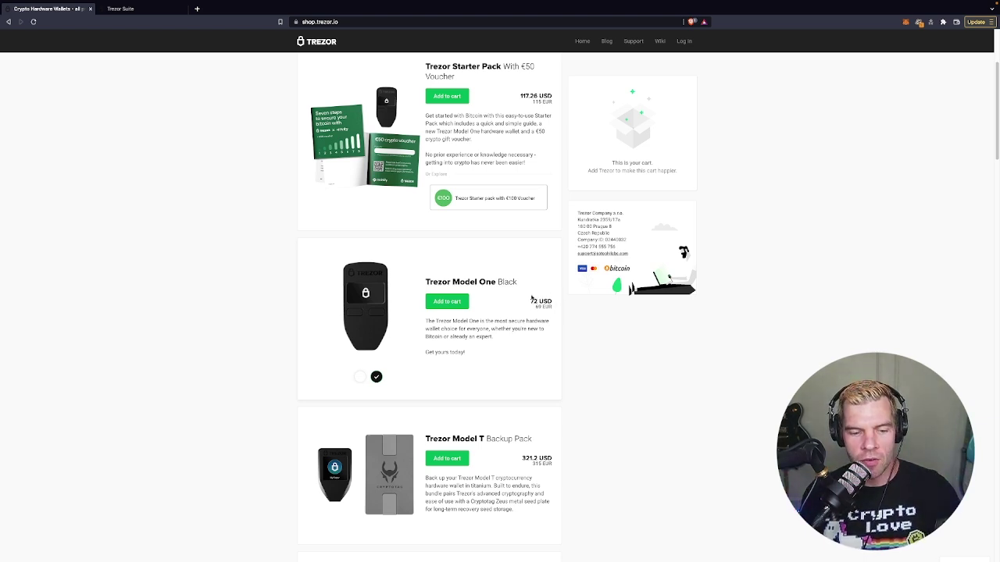
# Browse the wallet bundles and the recommended seed backup accessories in the Trezor shop.
pyautogui.scroll(-6, 531, 299)
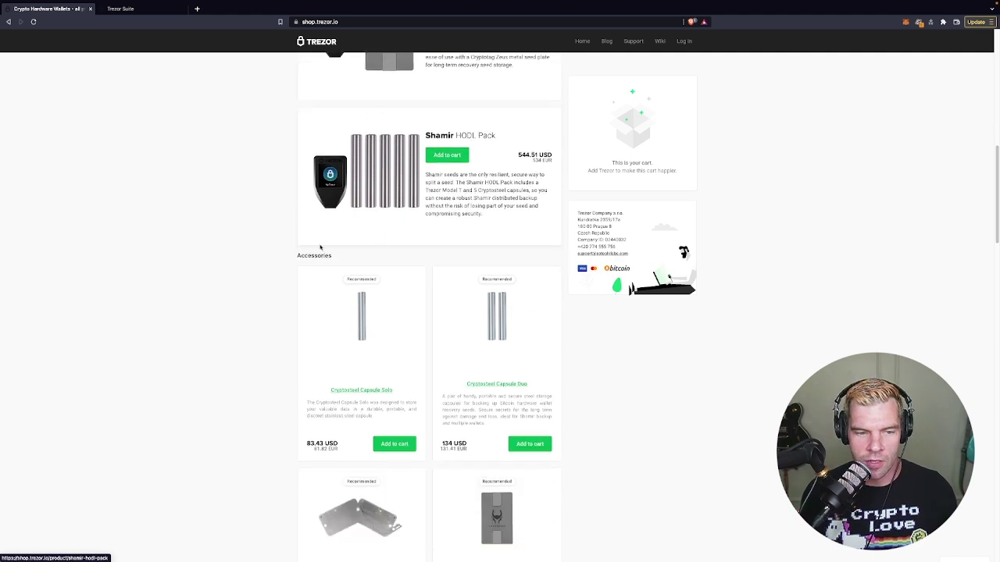
pyautogui.scroll(-3, 447, 359)
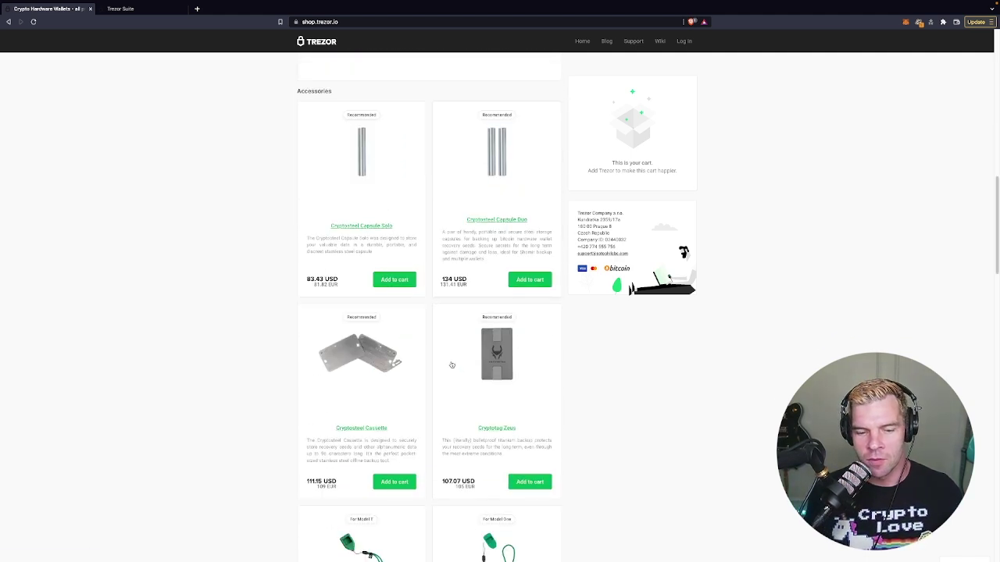
pyautogui.scroll(-2, 451, 365)
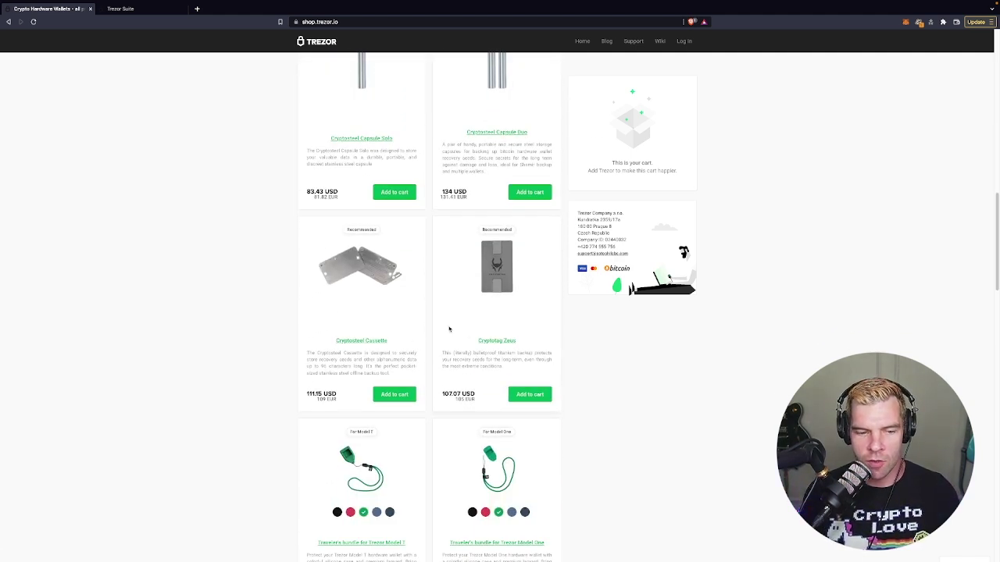
pyautogui.scroll(4, 365, 321)
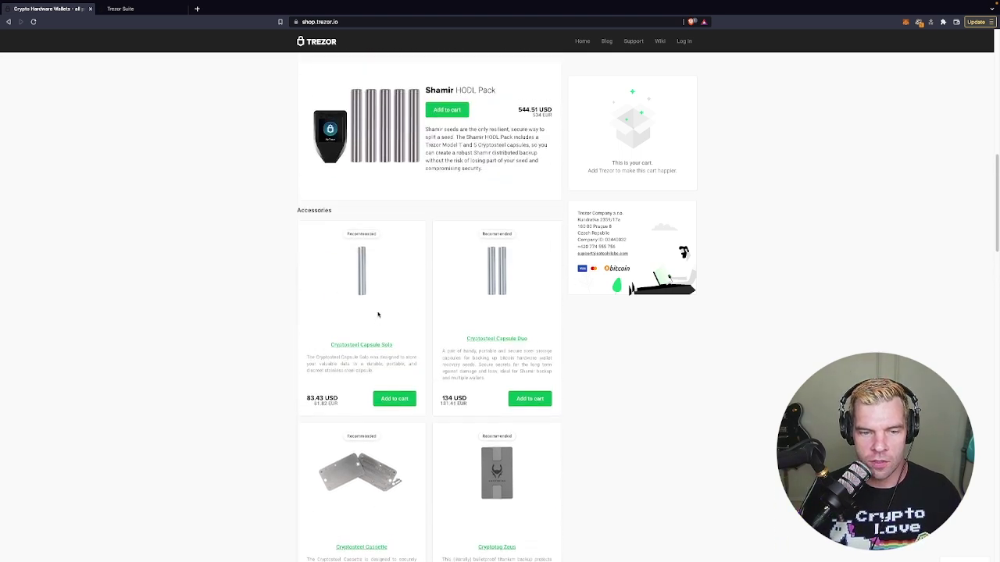
pyautogui.scroll(1, 378, 315)
pyautogui.scroll(1, 380, 314)
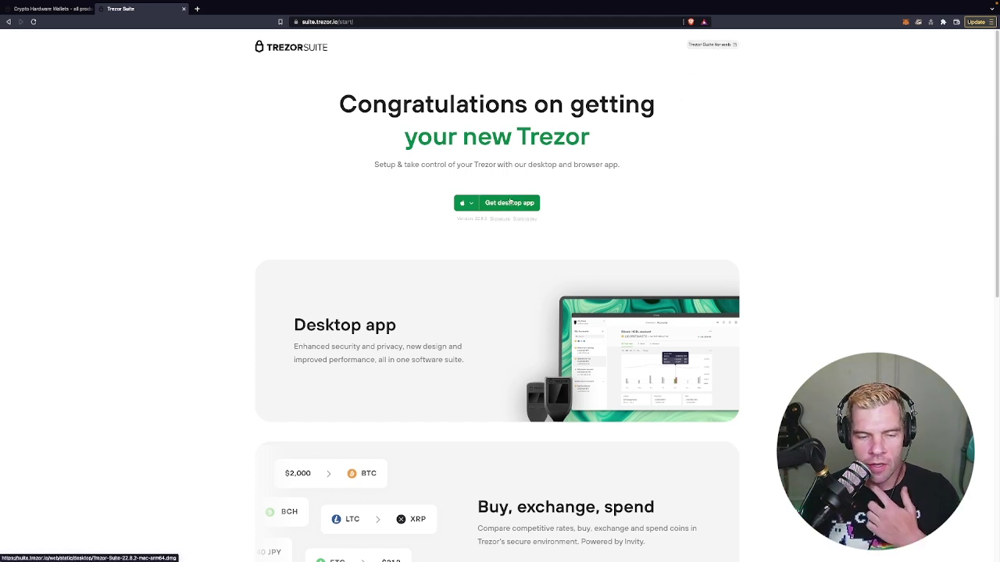
# Show the operating system versions available for the Trezor Suite desktop app and look through its download page.
pyautogui.click(471, 204)
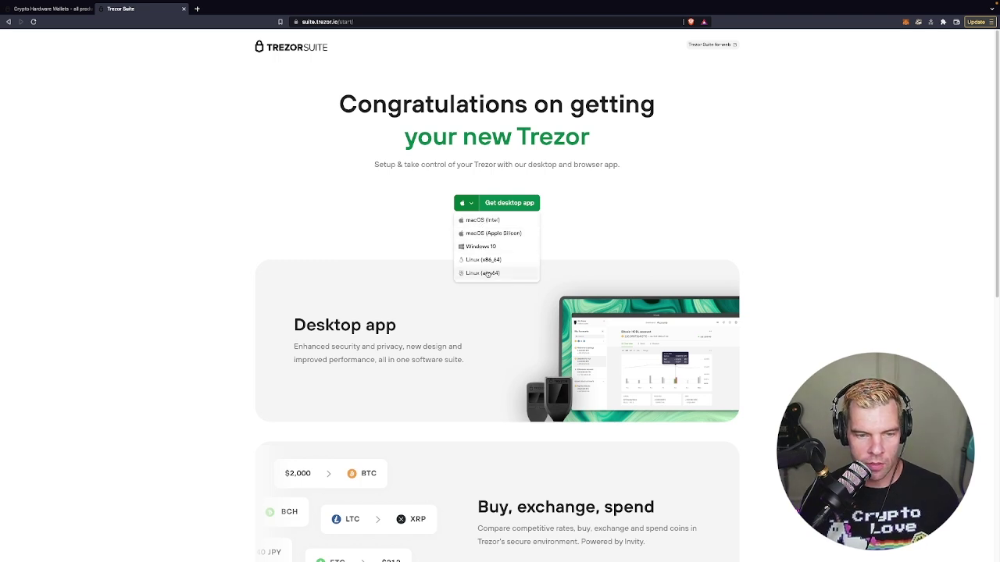
pyautogui.scroll(-2, 596, 217)
pyautogui.scroll(-4, 595, 220)
pyautogui.scroll(5, 595, 198)
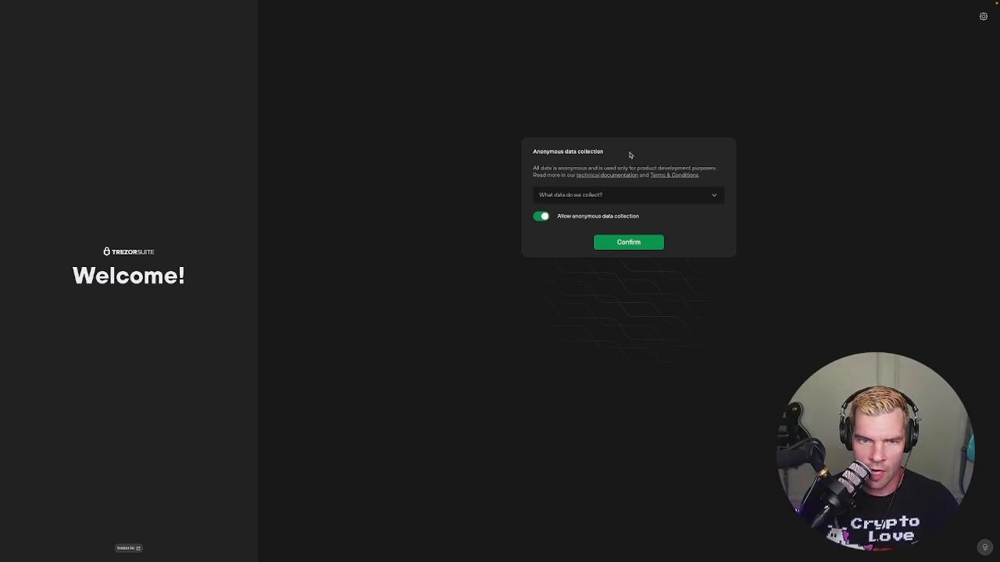
# In the Trezor Suite desktop app, disallow anonymous data collection and start the device setup from the security check.
pyautogui.click(547, 218)
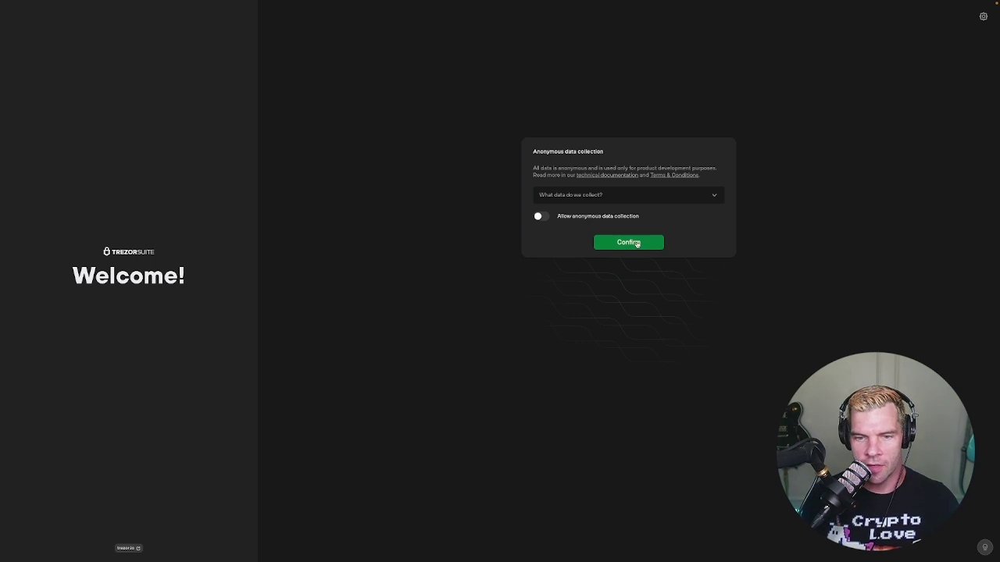
pyautogui.click(637, 244)
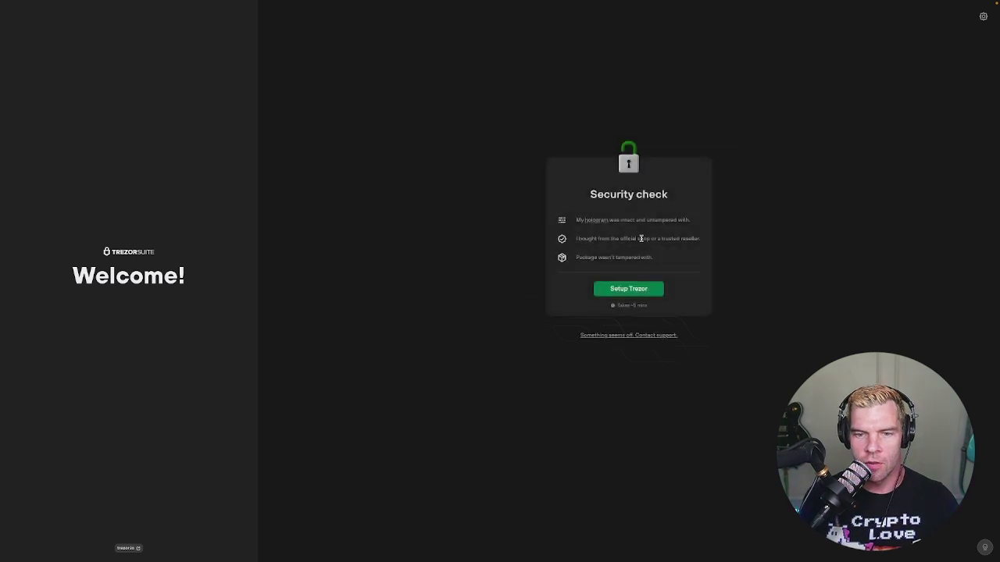
pyautogui.click(640, 290)
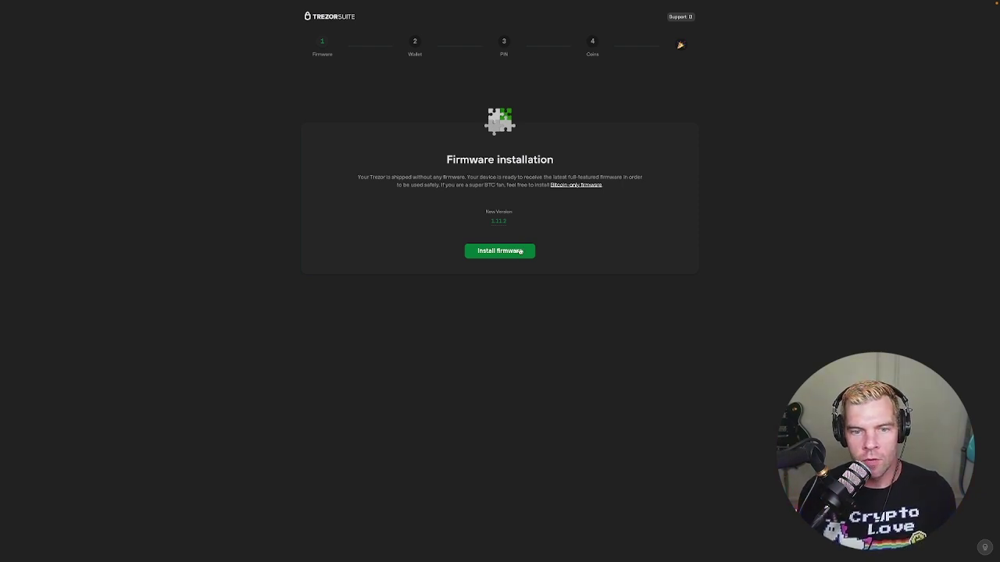
# Install firmware version 1.11.2 on the device and create a new wallet using the standard seed backup.
pyautogui.click(520, 251)
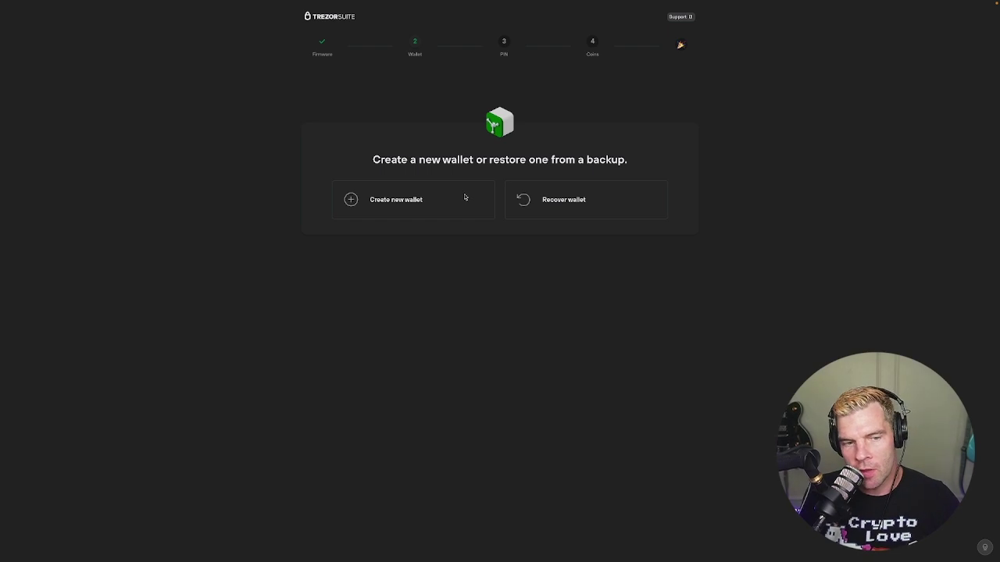
pyautogui.click(398, 202)
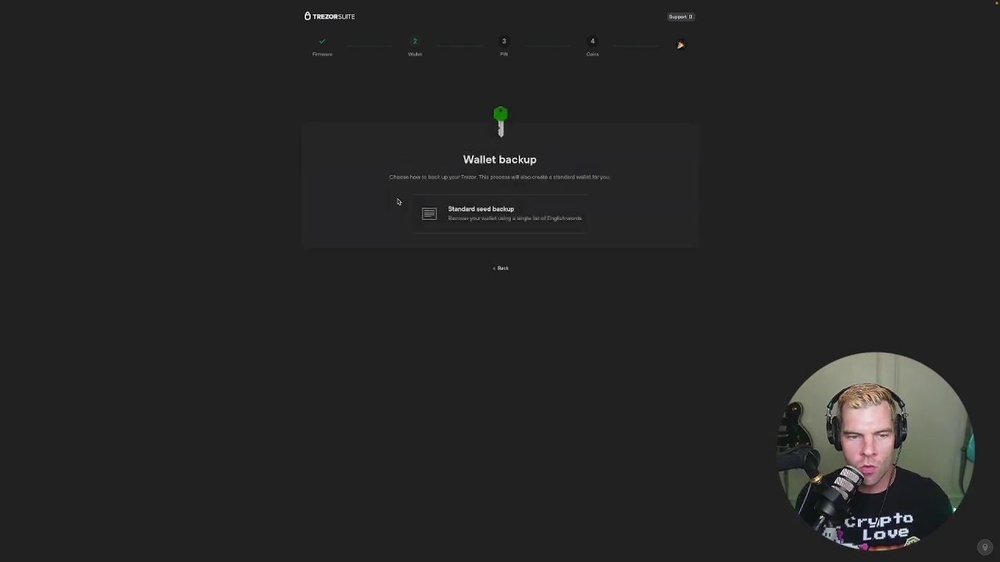
pyautogui.click(482, 200)
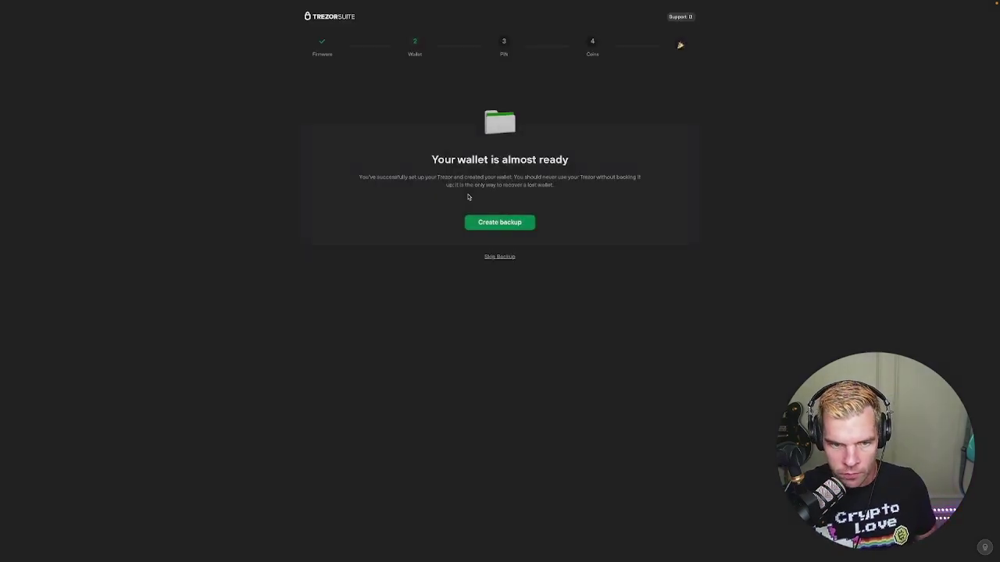
# Acknowledge all three backup instructions and create the wallet's seed backup.
pyautogui.click(494, 224)
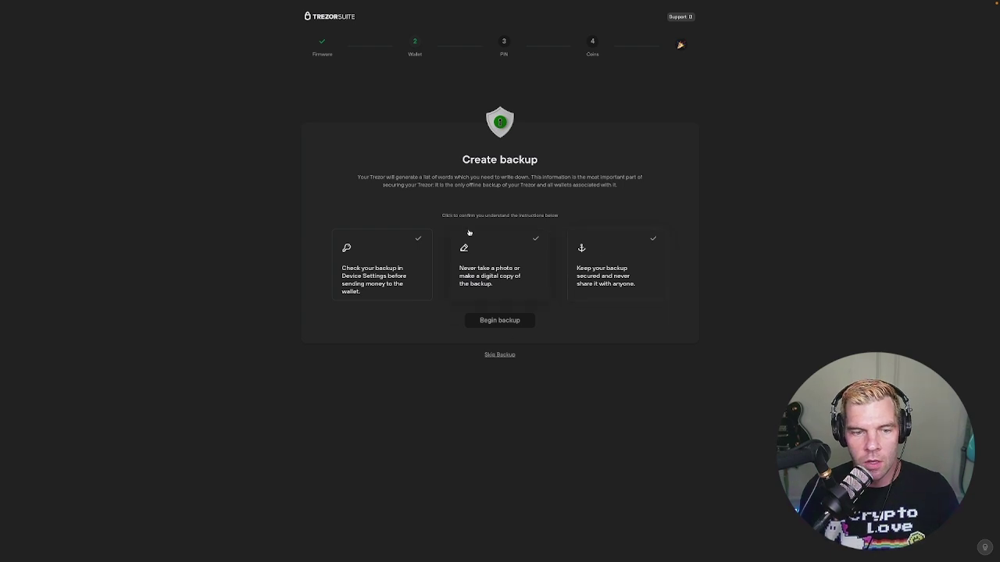
pyautogui.click(397, 255)
pyautogui.click(505, 259)
pyautogui.click(655, 264)
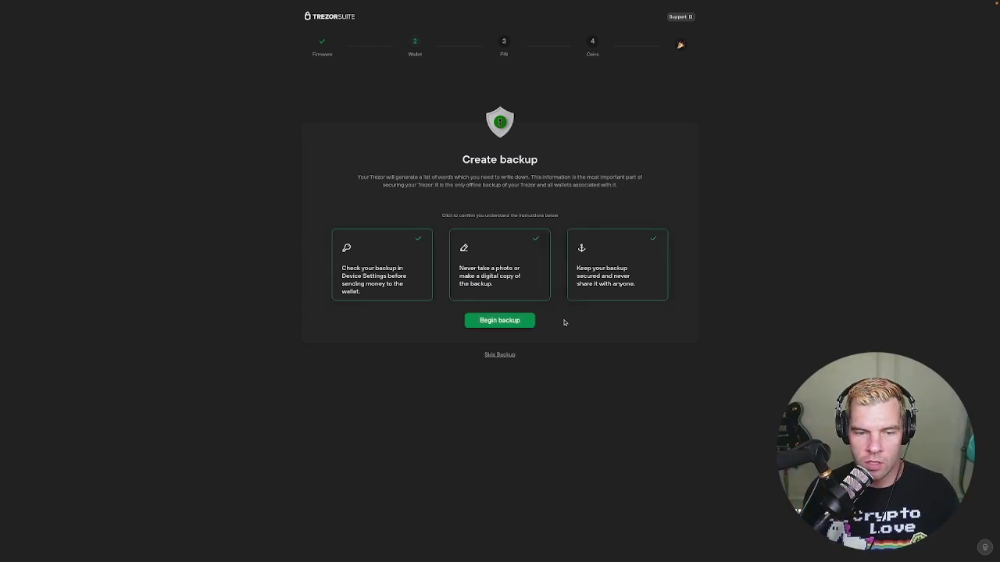
pyautogui.click(488, 320)
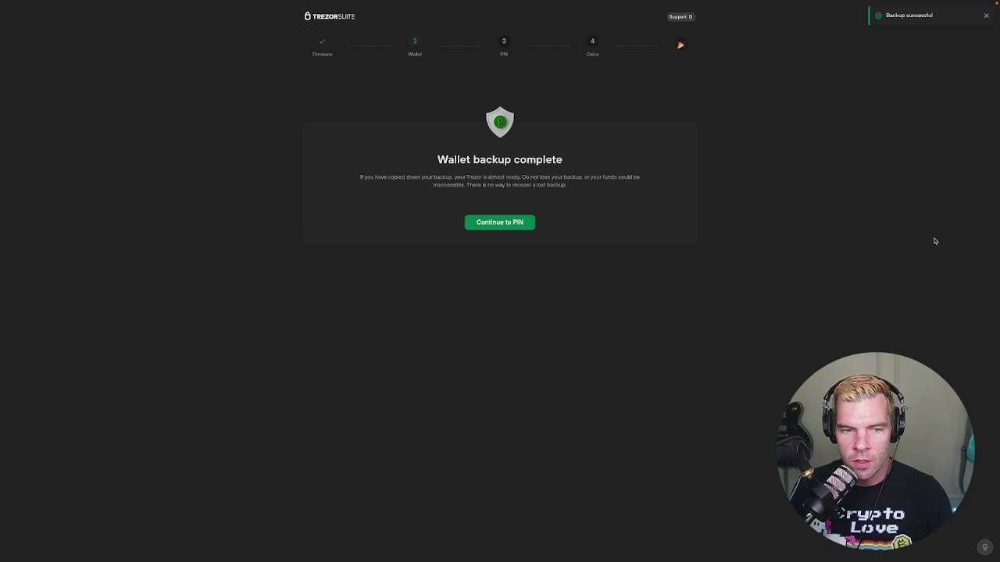
# Continue to the PIN setup and enter a new device PIN.
pyautogui.click(508, 225)
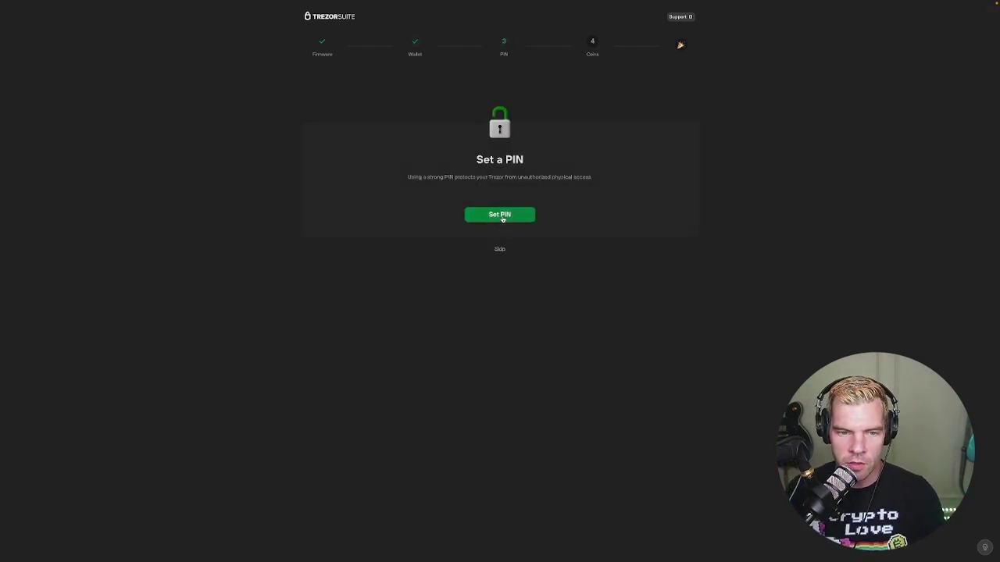
pyautogui.click(508, 217)
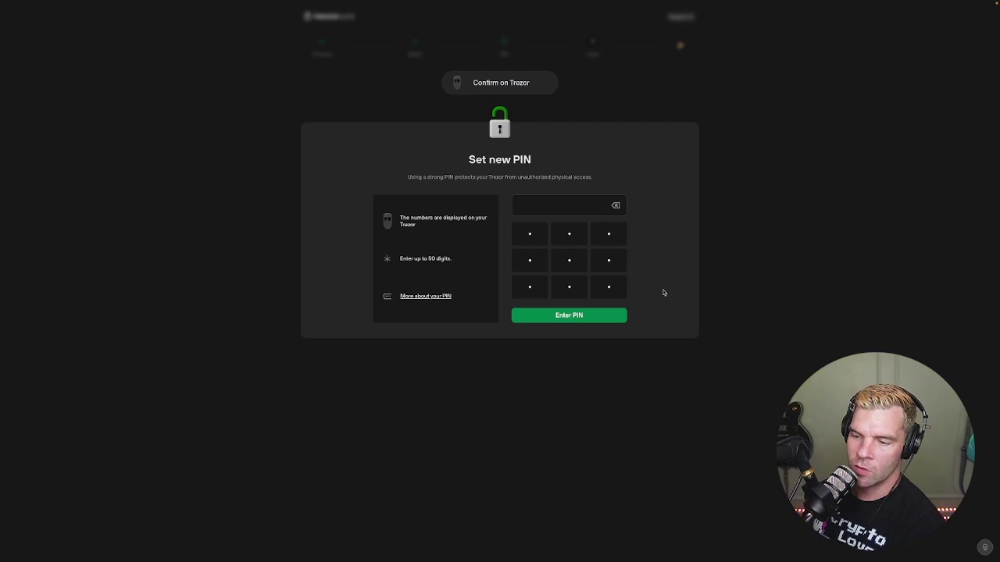
pyautogui.click(522, 288)
pyautogui.click(554, 237)
pyautogui.click(531, 238)
pyautogui.click(531, 265)
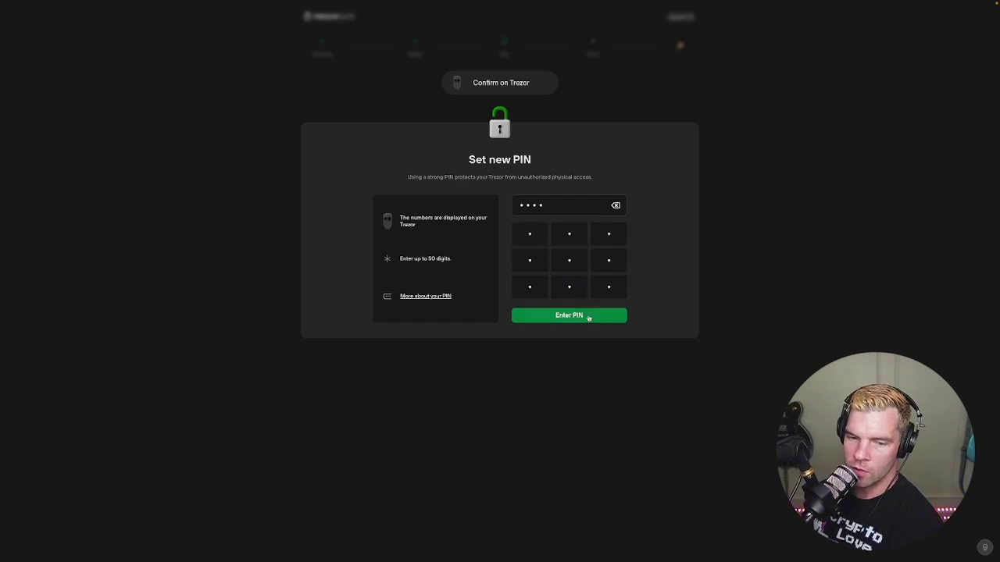
pyautogui.click(591, 319)
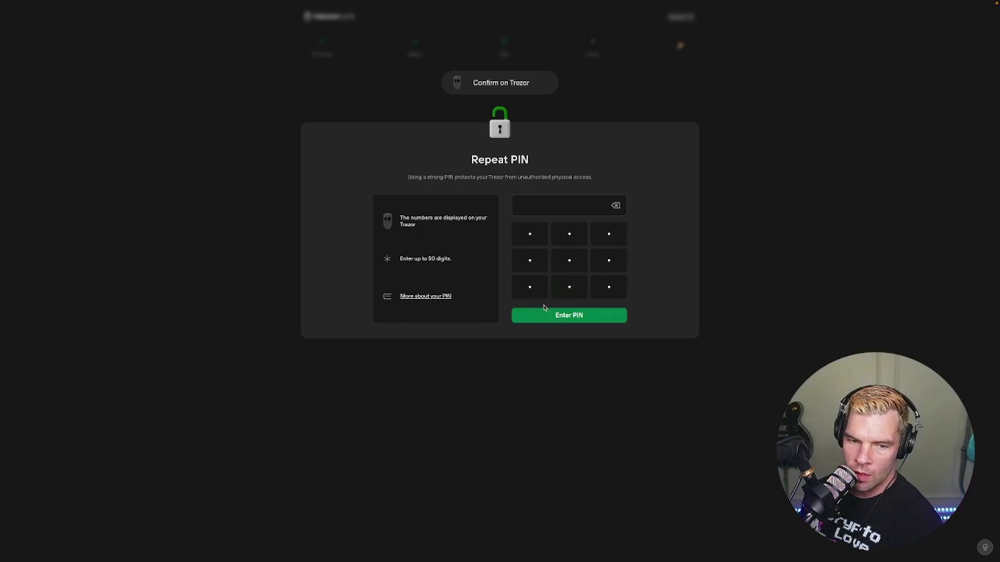
# Repeat the device PIN to confirm it and continue to the coin selection.
pyautogui.click(530, 292)
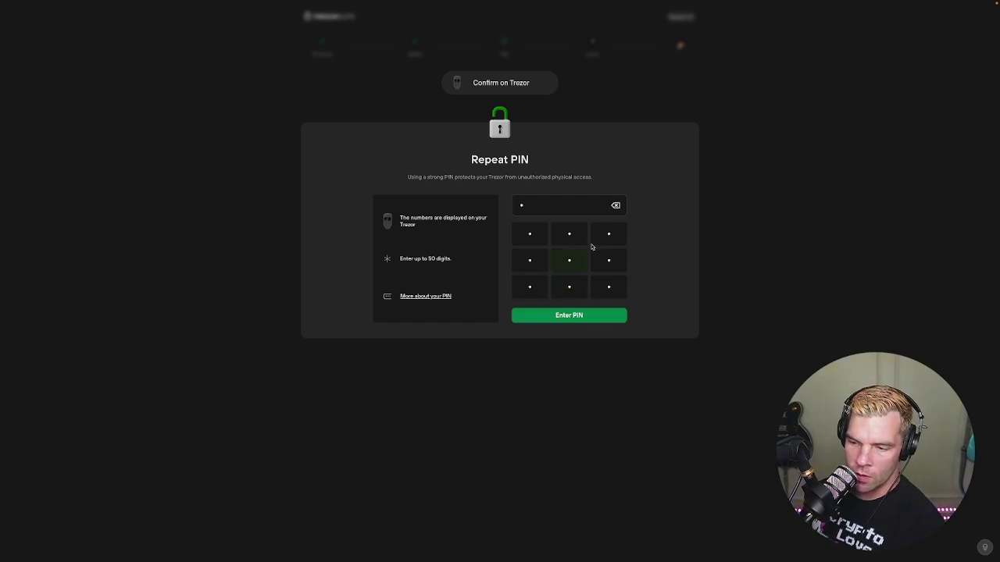
pyautogui.click(606, 228)
pyautogui.click(571, 238)
pyautogui.click(598, 264)
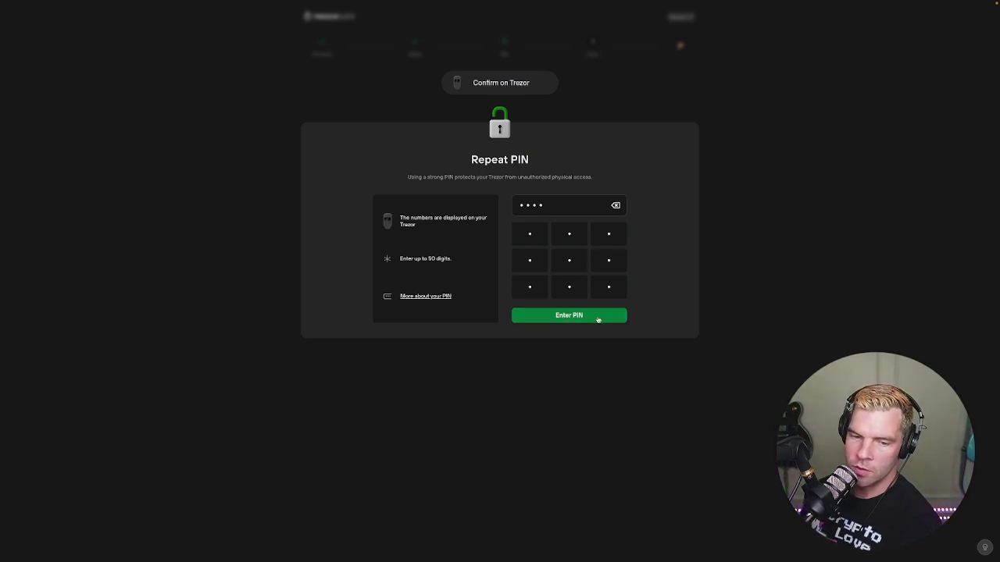
pyautogui.click(598, 316)
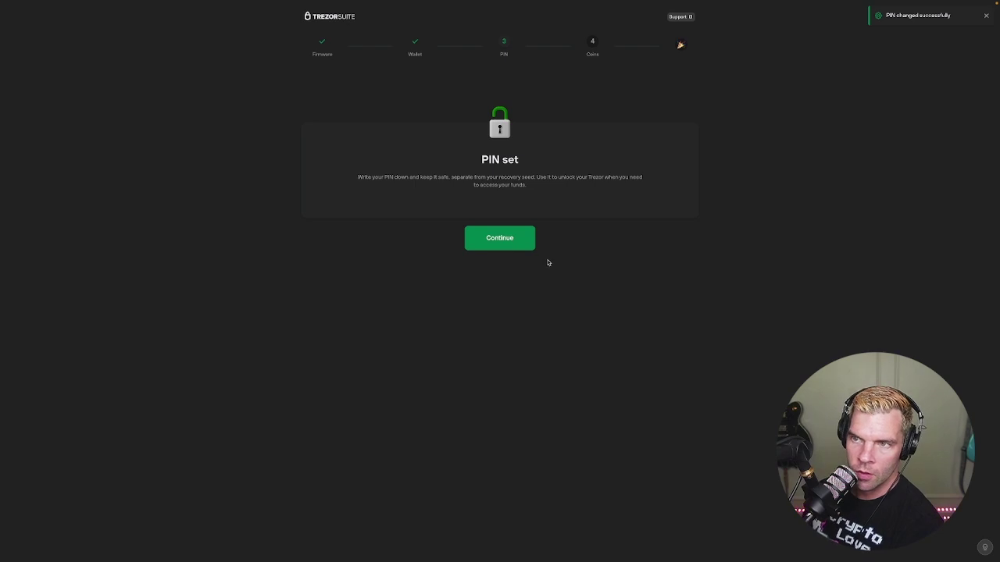
pyautogui.click(500, 244)
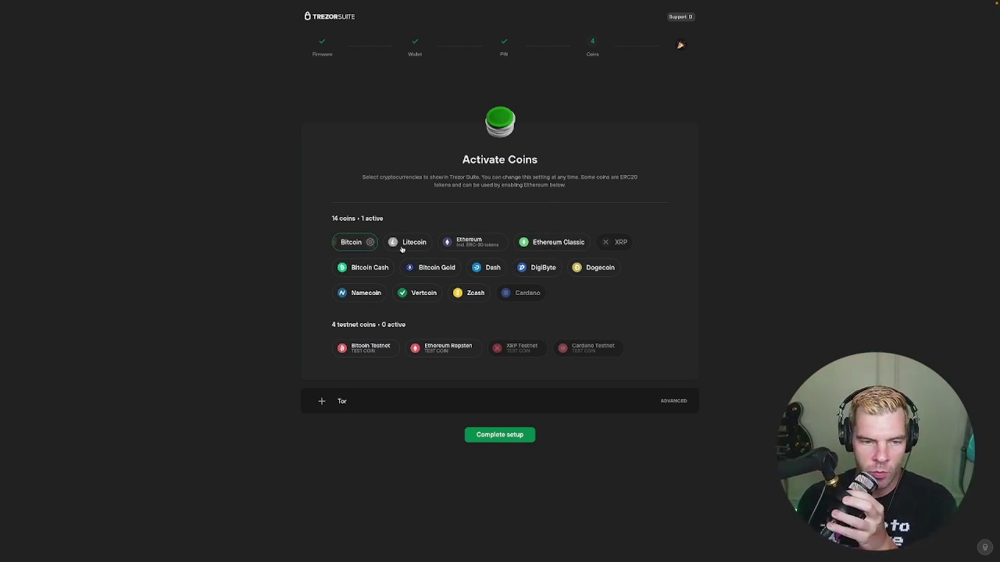
# Activate Ethereum and Dogecoin, complete the device setup and access the suite.
pyautogui.click(469, 248)
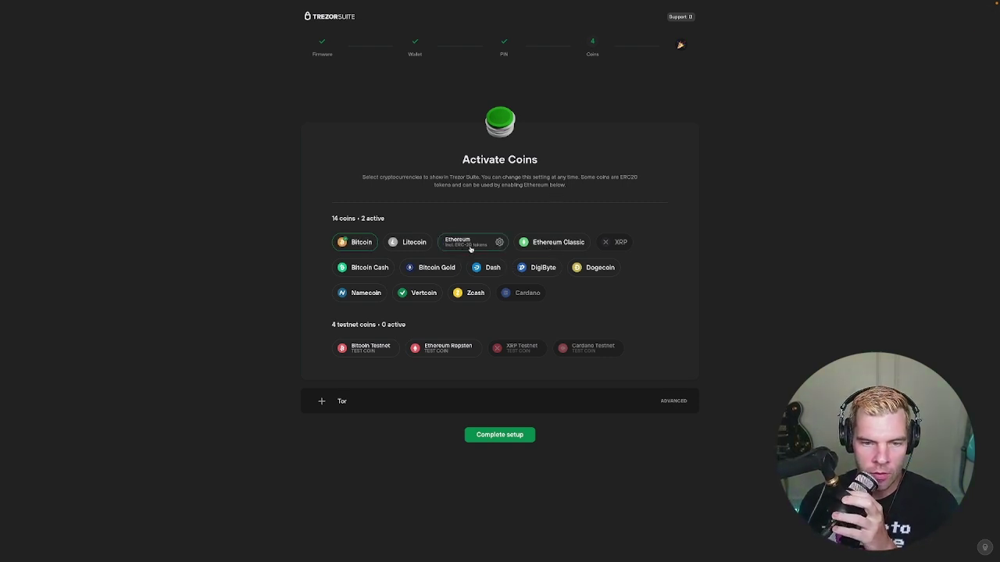
pyautogui.click(591, 270)
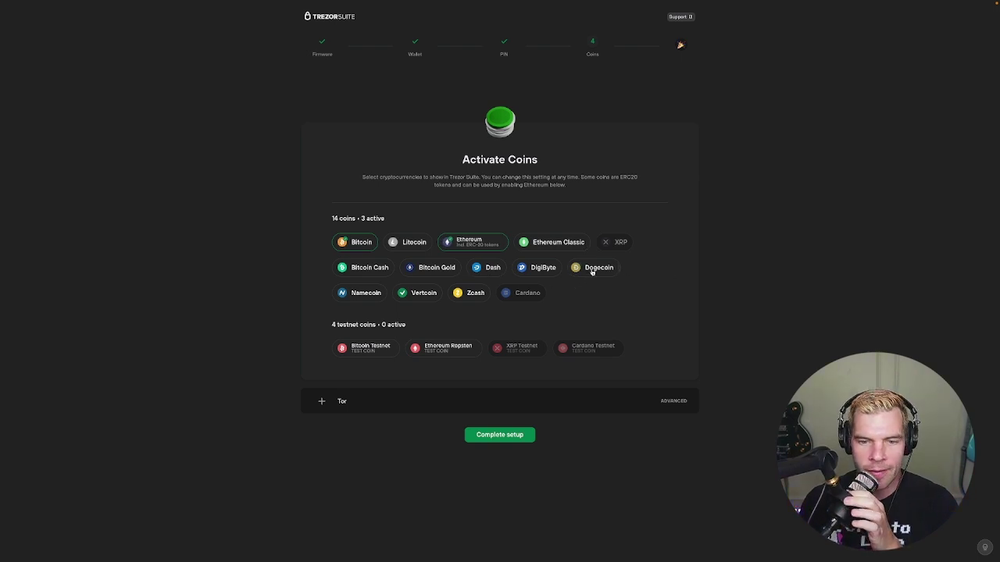
pyautogui.click(488, 436)
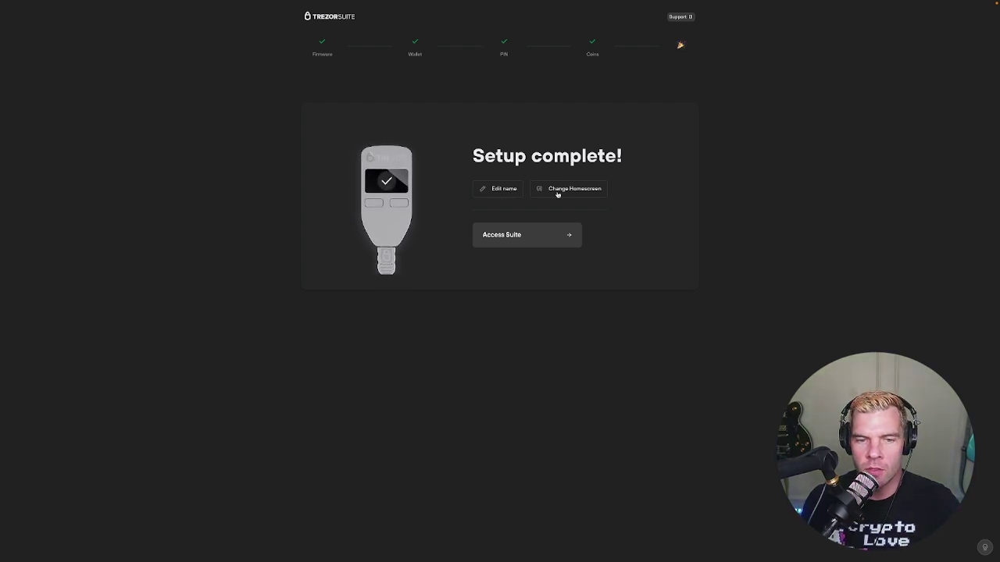
pyautogui.click(522, 238)
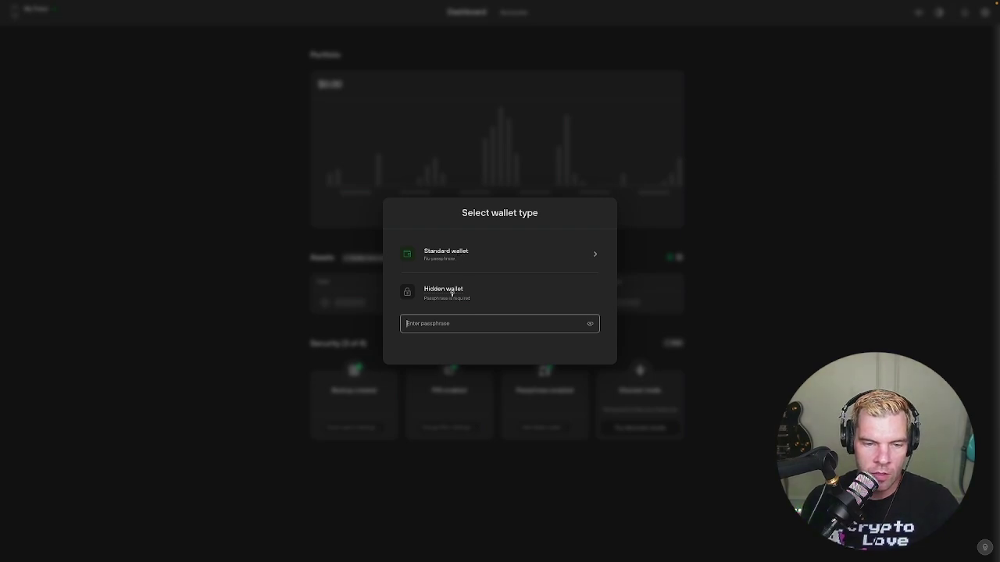
# Open the standard wallet without a passphrase and start receiving funds into the Bitcoin account.
pyautogui.click(511, 257)
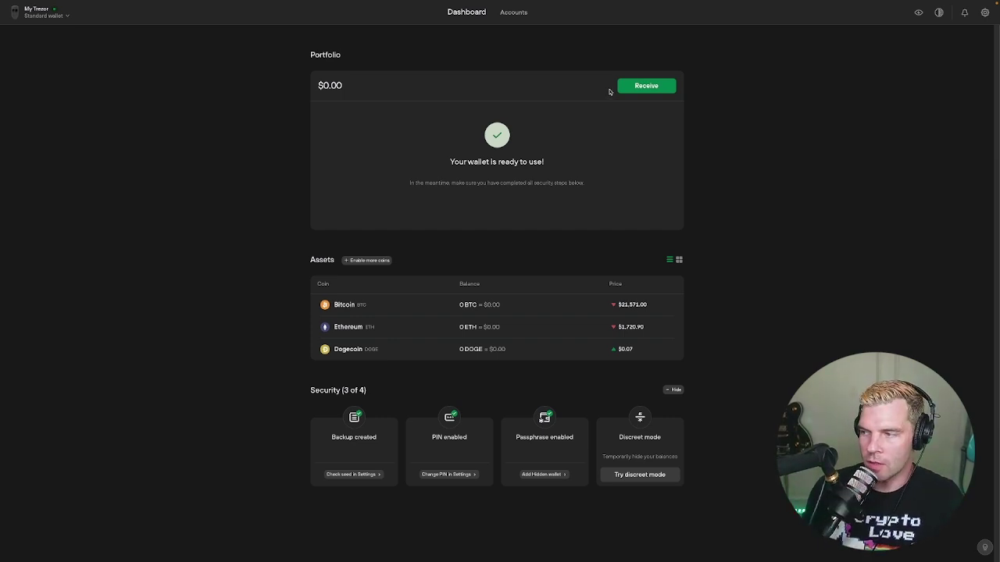
pyautogui.click(654, 88)
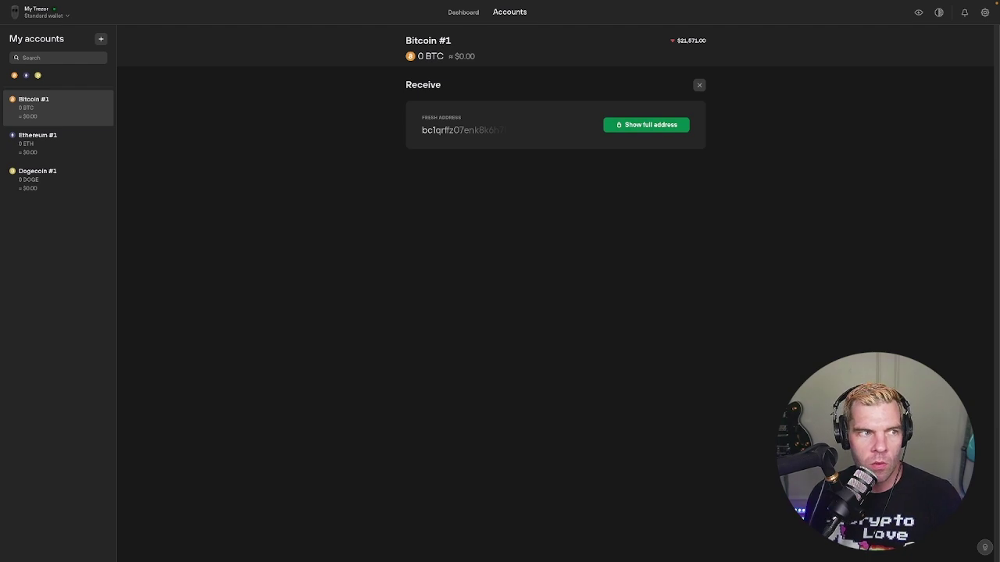
# Look through the Ethereum, Bitcoin and Dogecoin accounts and examine the Buy and Sell trading options for Bitcoin.
pyautogui.click(71, 153)
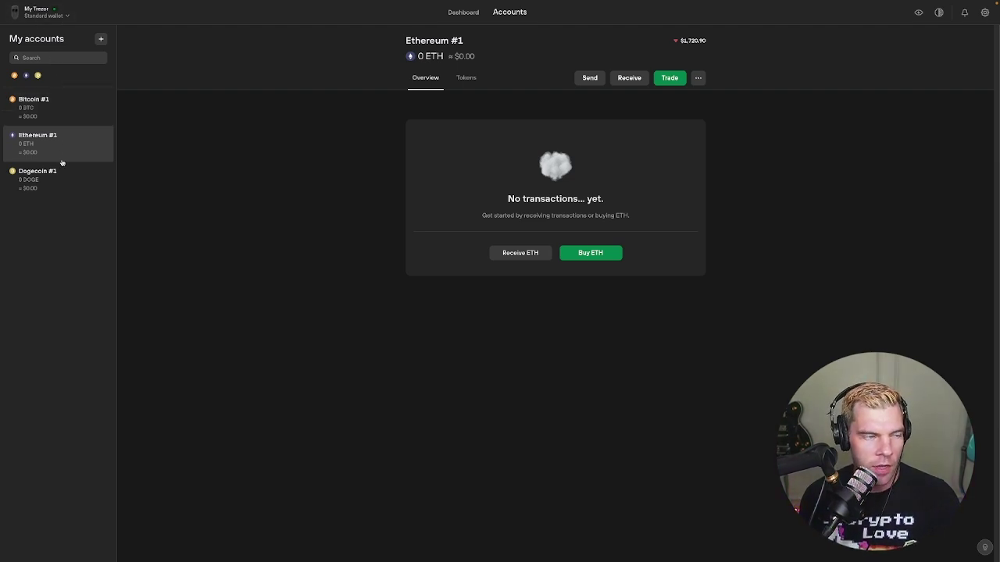
pyautogui.click(35, 117)
pyautogui.click(43, 144)
pyautogui.click(48, 181)
pyautogui.click(47, 116)
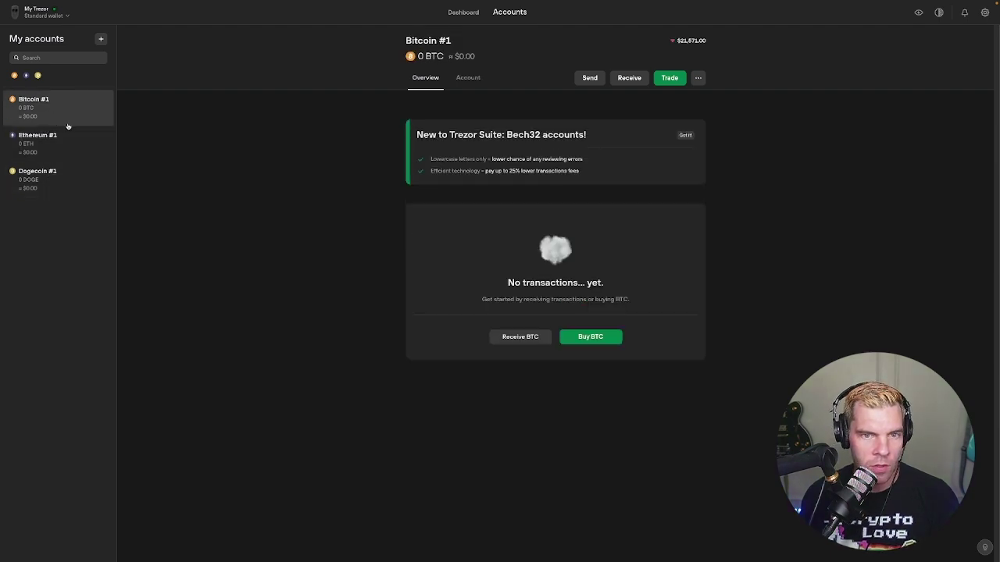
pyautogui.click(669, 79)
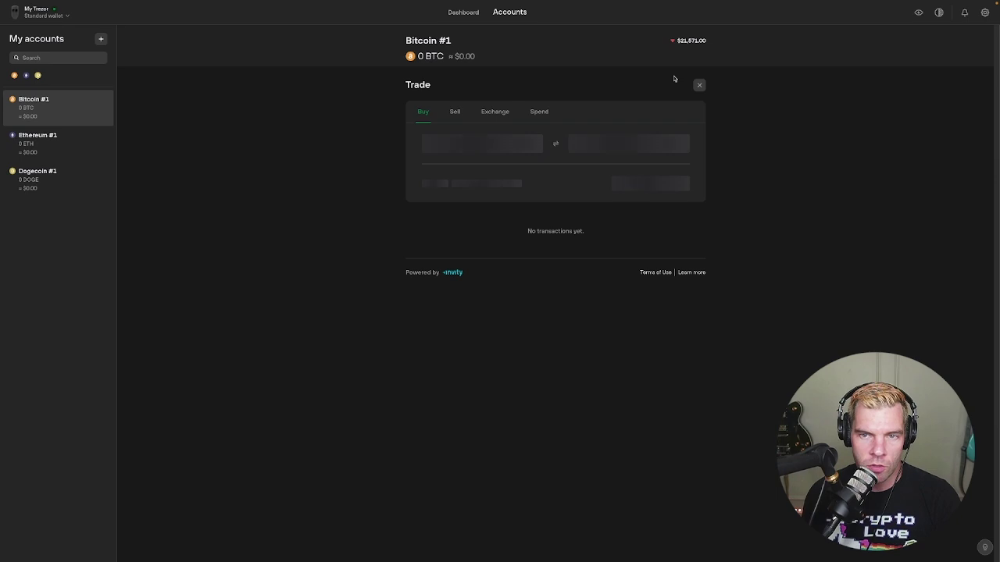
pyautogui.click(454, 111)
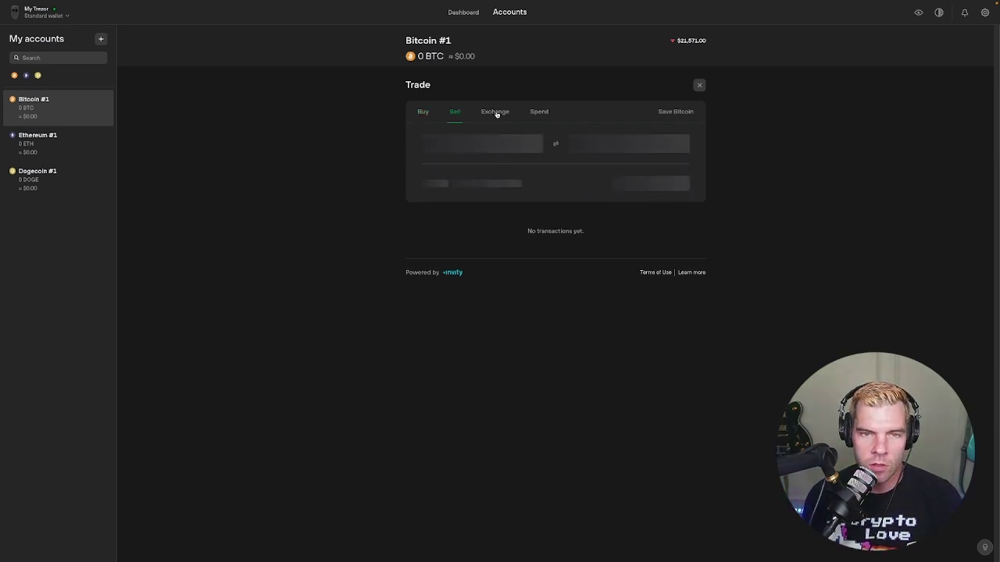
# Start receiving funds into the Ethereum #1 account and request its full receiving address.
pyautogui.click(67, 139)
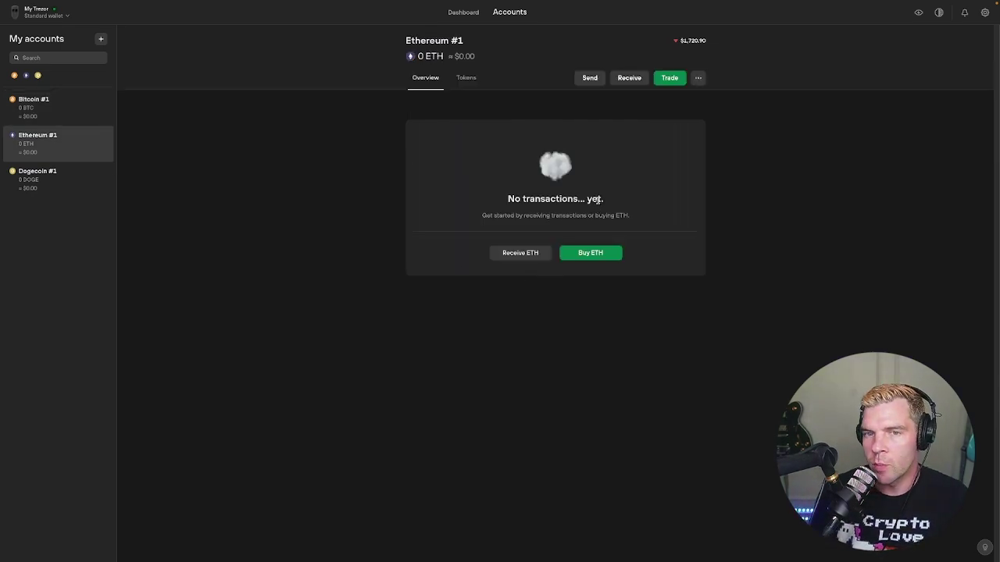
pyautogui.click(639, 78)
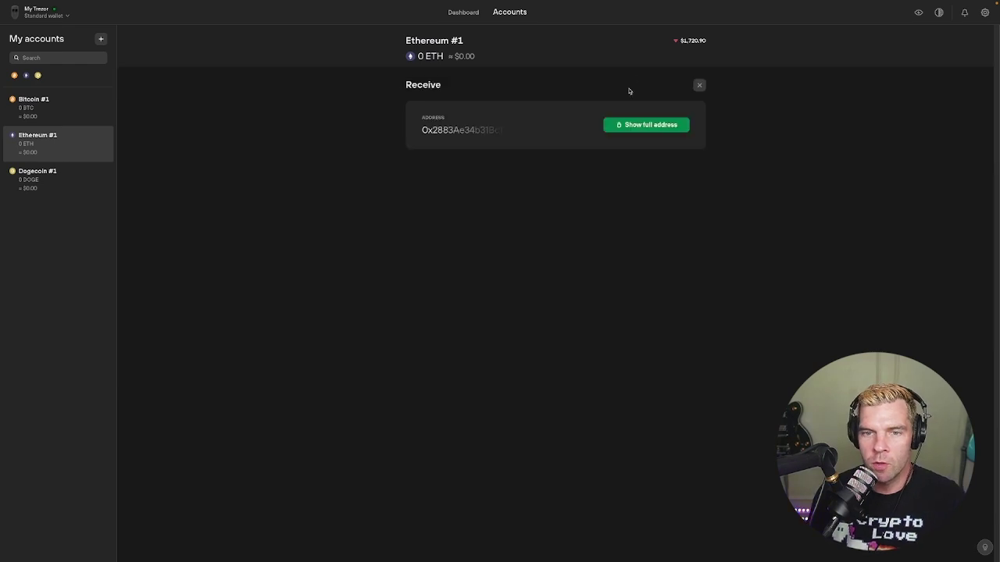
pyautogui.click(648, 126)
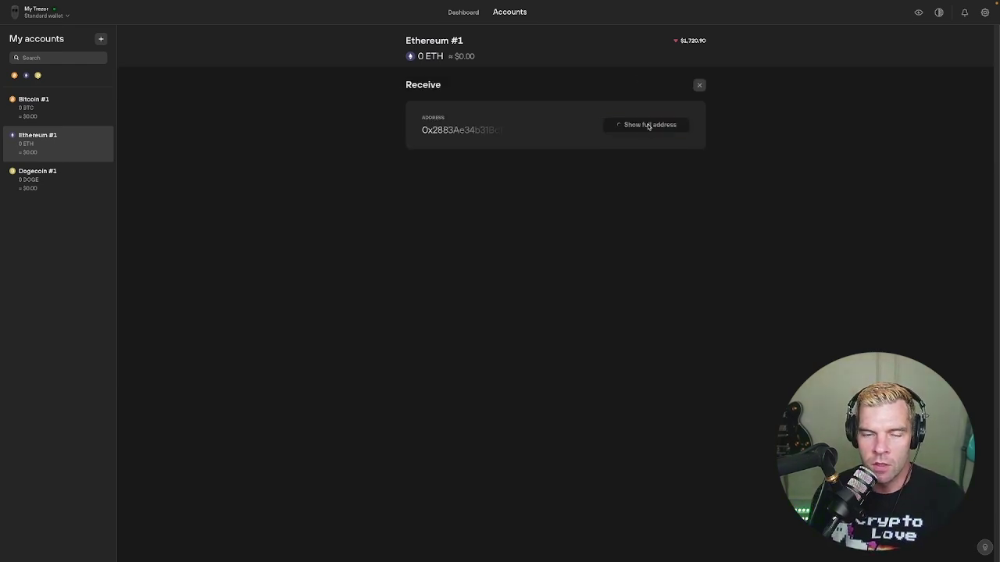